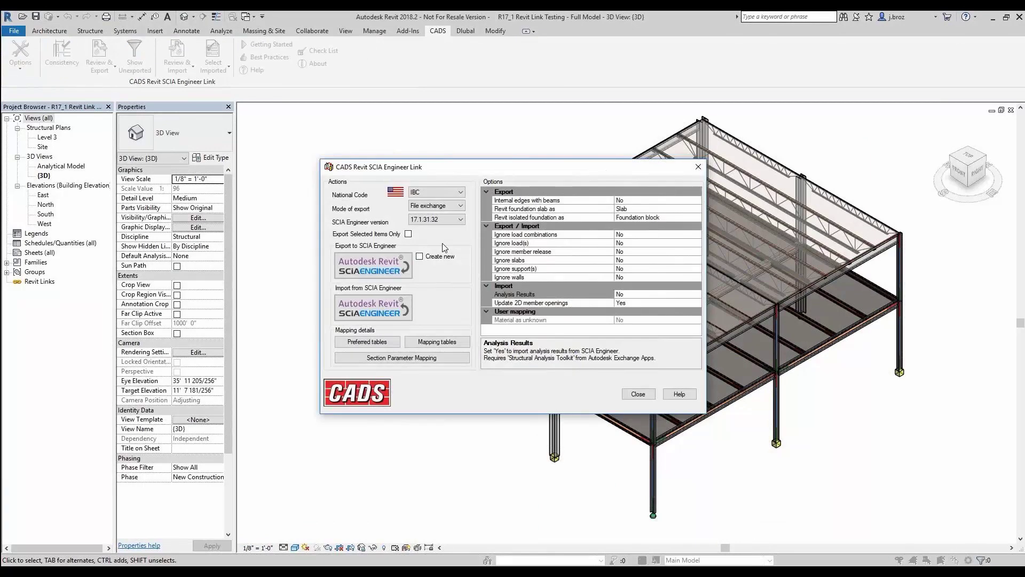
- Set the mode of export to Direct exchange and export the structural model to SCIA Engineer
{"action": "left_click", "coordinate": [445, 206]}
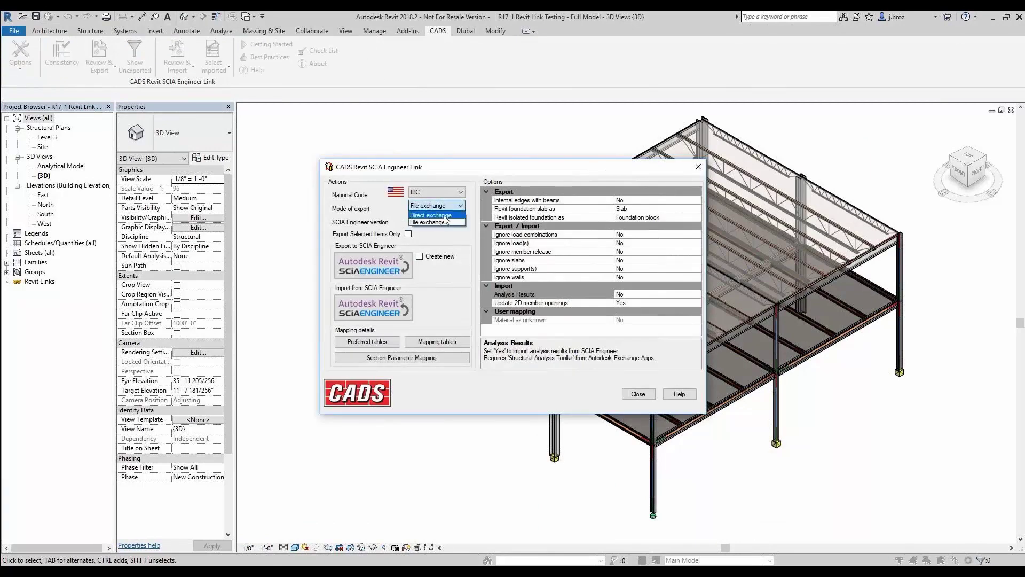
{"action": "left_click", "coordinate": [444, 215]}
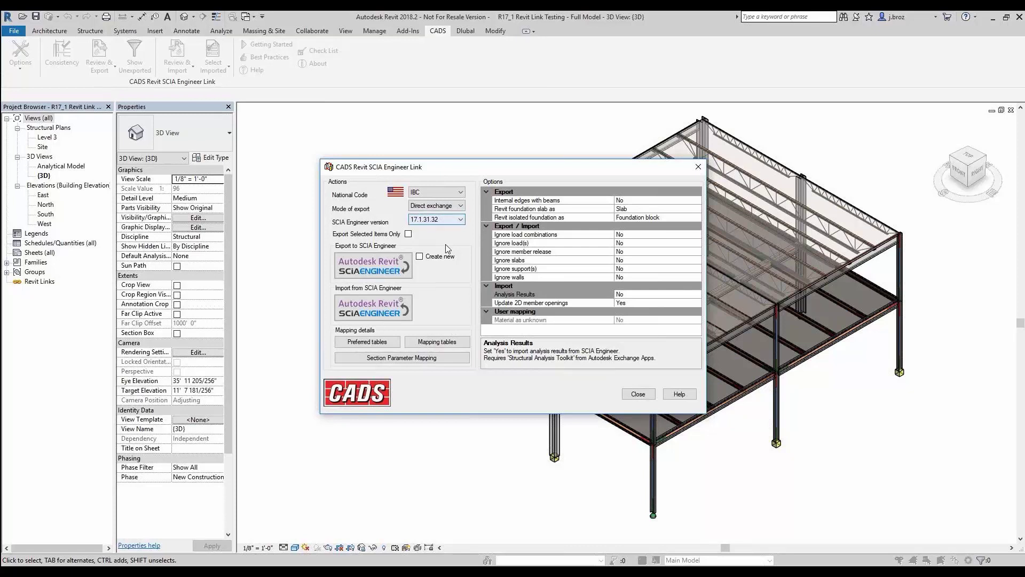
{"action": "left_click", "coordinate": [393, 270]}
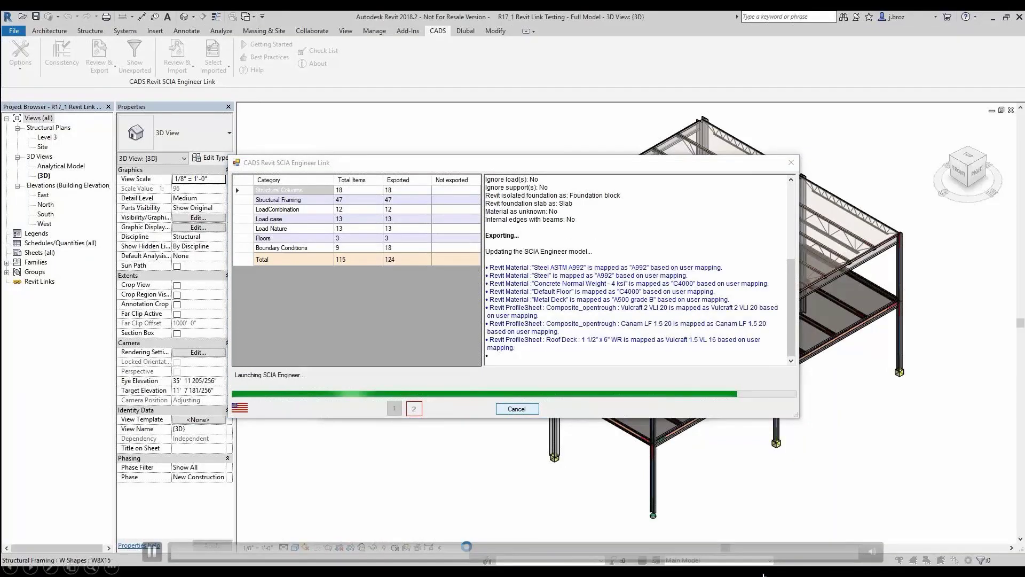
{"action": "left_click", "coordinate": [517, 409]}
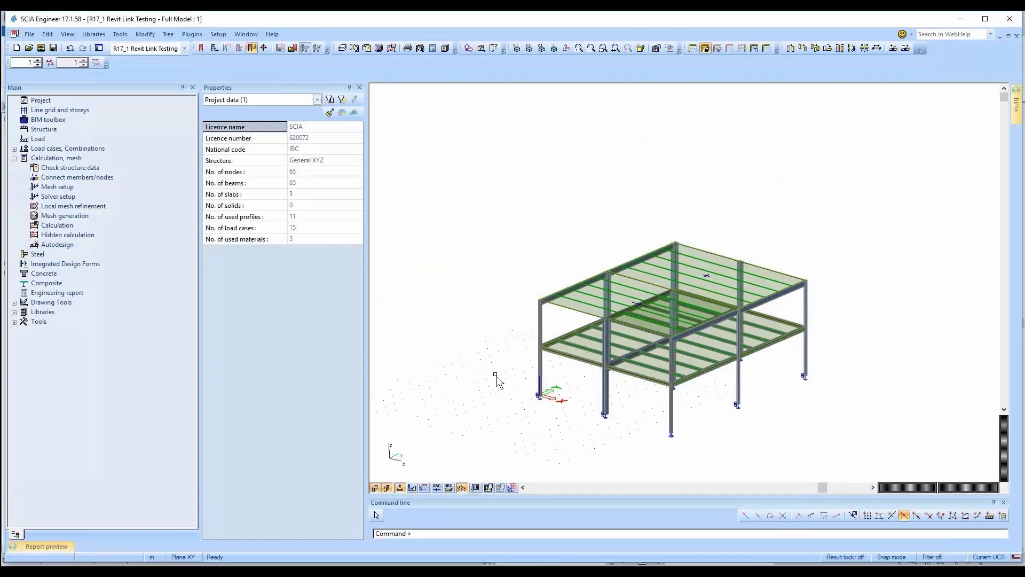
- In SCIA Engineer, fit the model in view and inspect the profiled sheeting definition of the lower floor's composite deck, 2D member S1
{"action": "middle_click", "coordinate": [496, 375]}
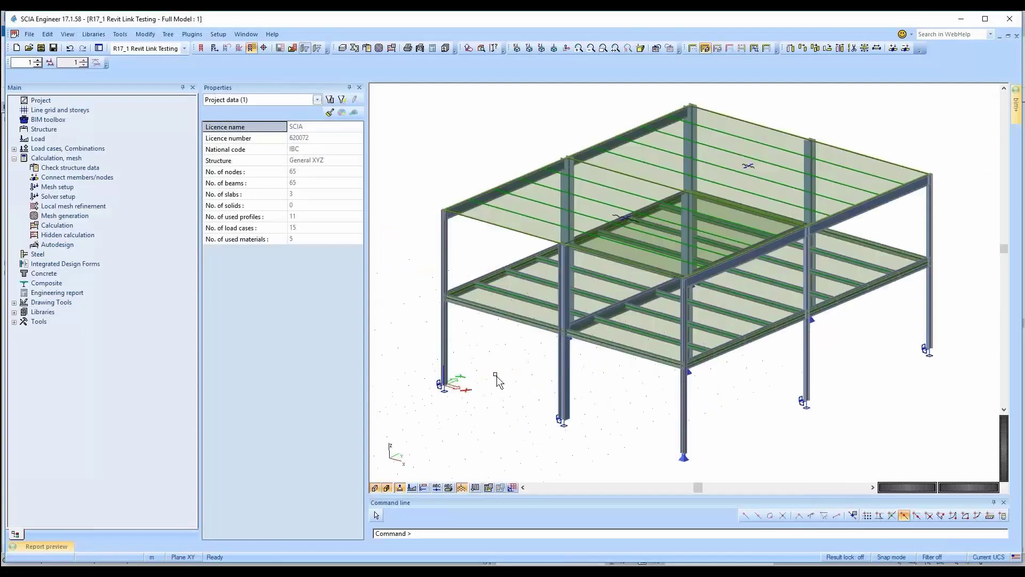
{"action": "left_click", "coordinate": [503, 318]}
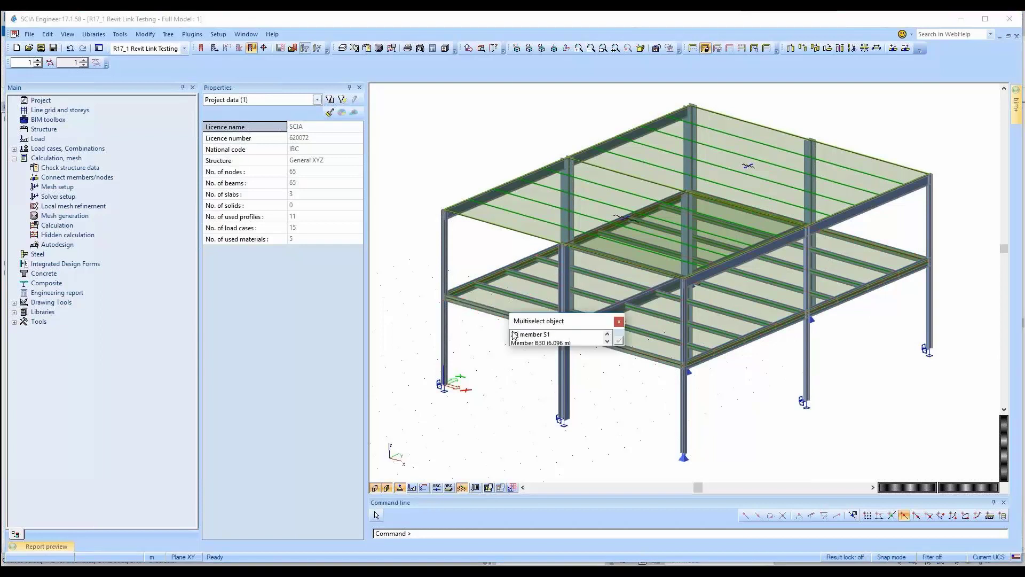
{"action": "left_click", "coordinate": [516, 335]}
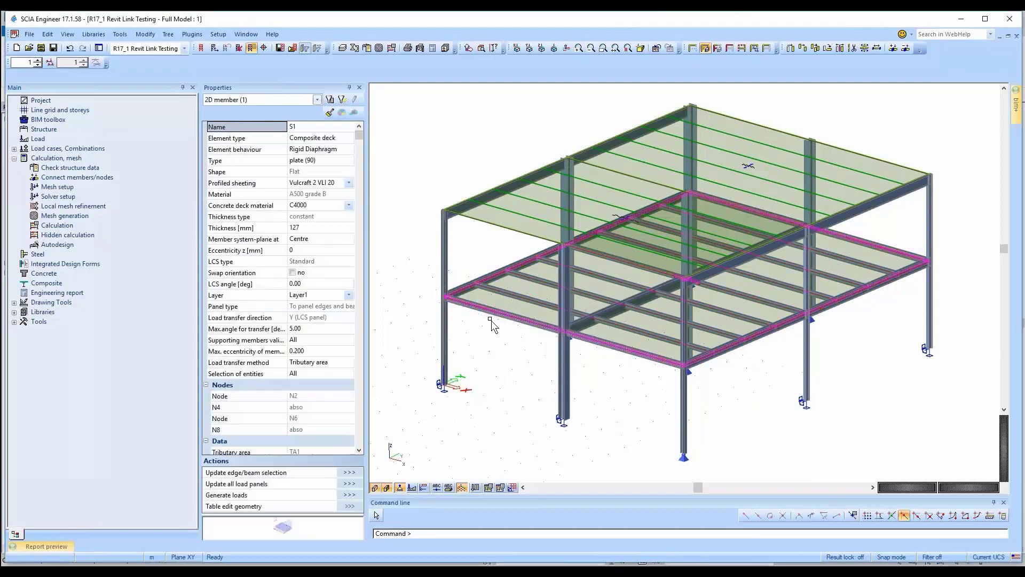
{"action": "left_click", "coordinate": [309, 182]}
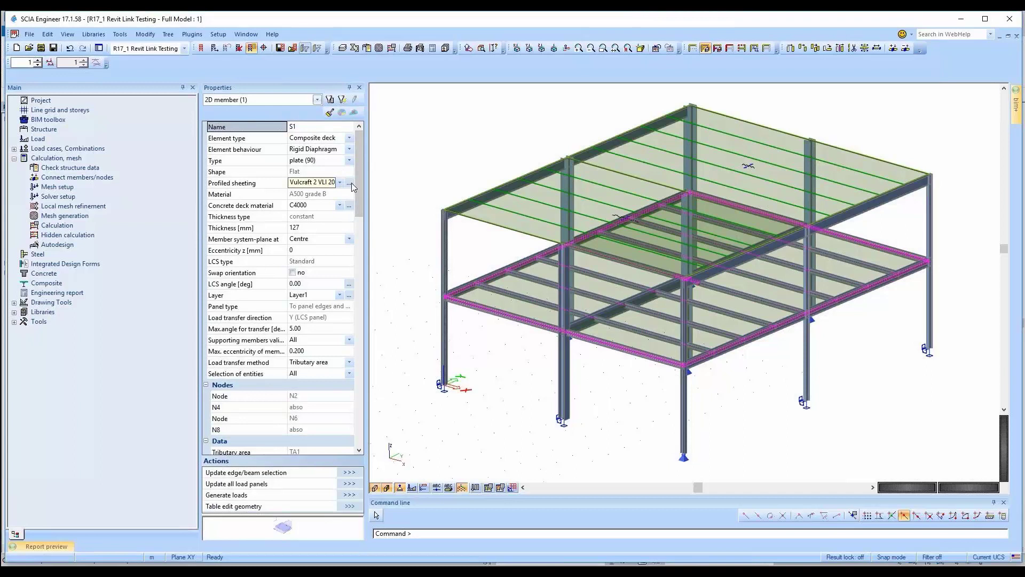
{"action": "left_click", "coordinate": [352, 182]}
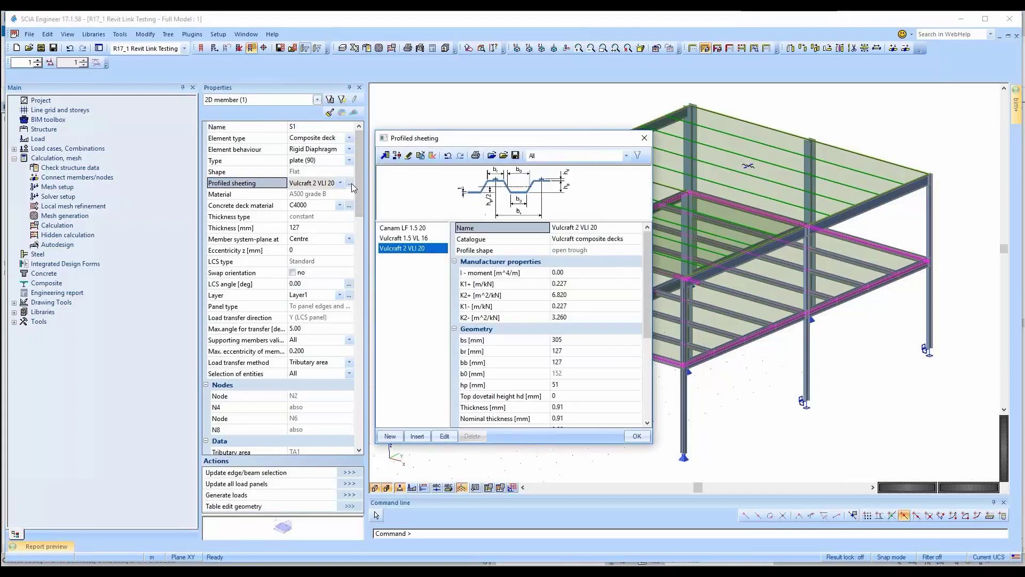
{"action": "left_click", "coordinate": [637, 436]}
{"action": "key", "text": "Escape"}
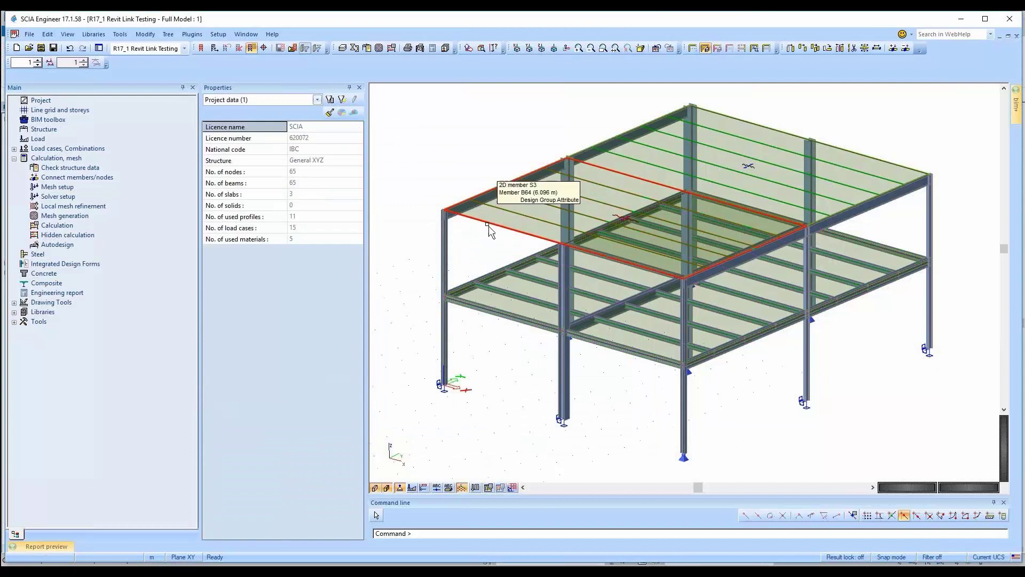
- Examine the properties of member B64 along the front edge of the roof
{"action": "scroll", "coordinate": [489, 226], "scroll_direction": "up", "scroll_amount": 5}
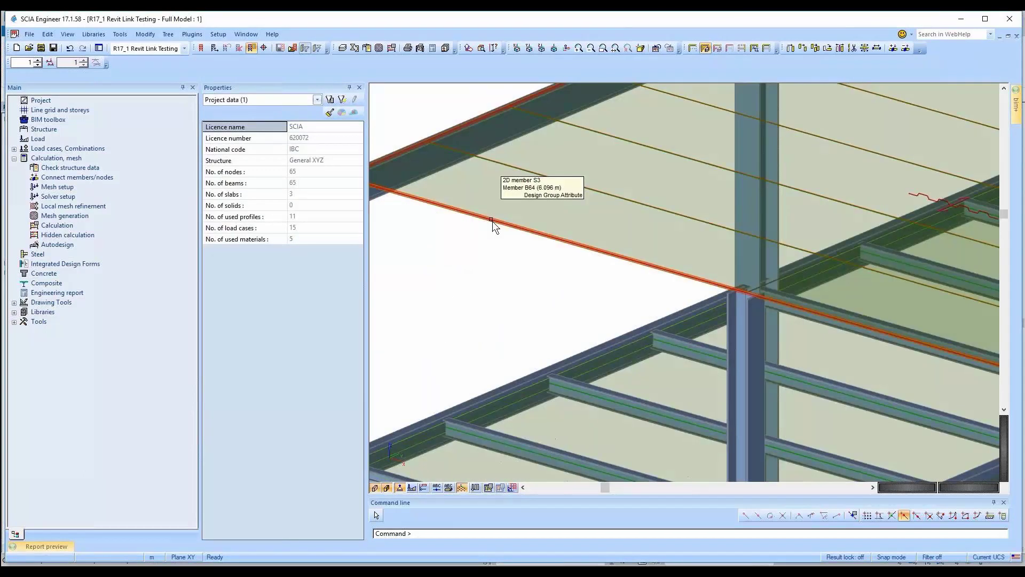
{"action": "left_click", "coordinate": [492, 222]}
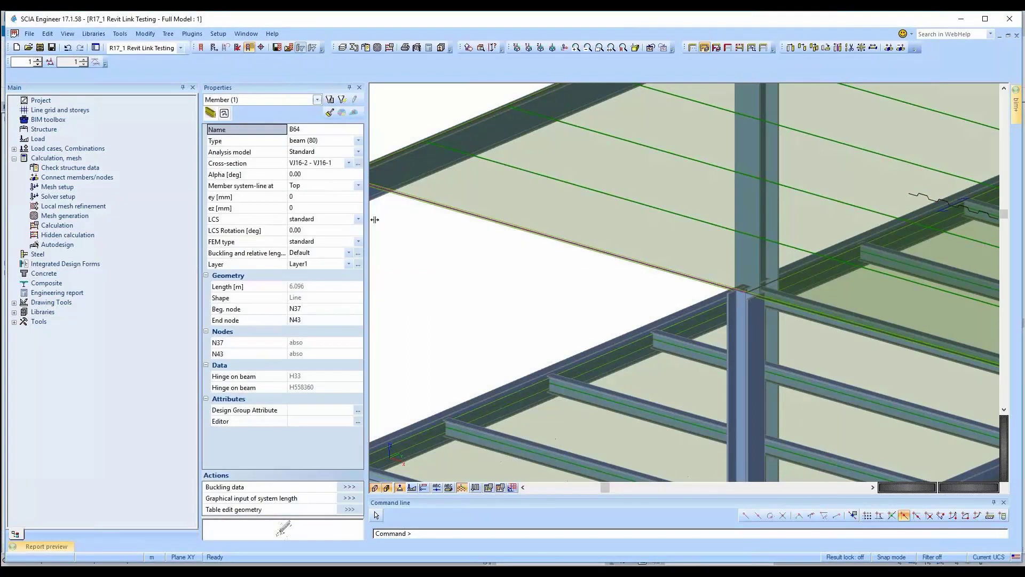
{"action": "scroll", "coordinate": [375, 220], "scroll_direction": "down", "scroll_amount": 6}
{"action": "key", "text": "Escape"}
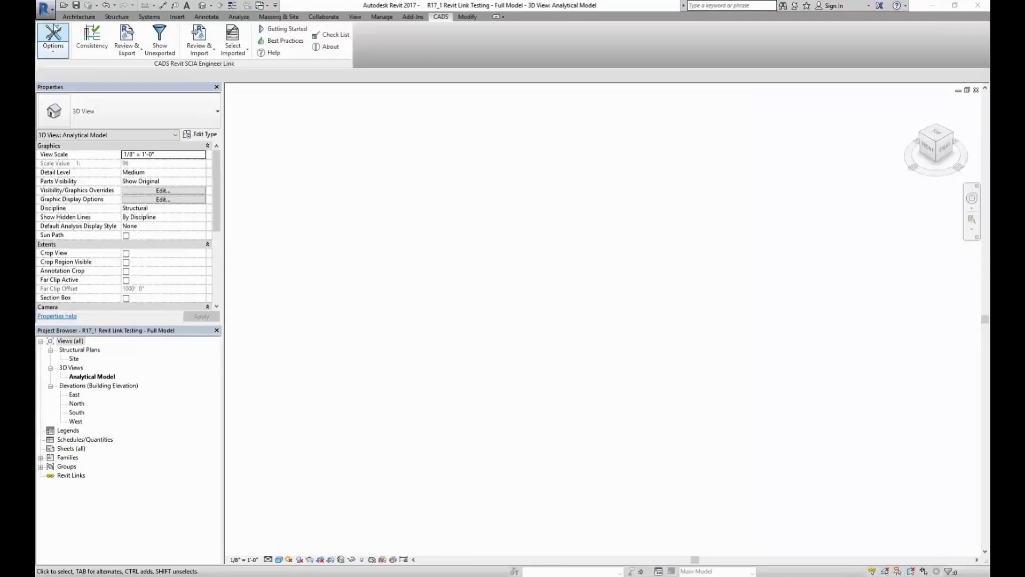
- In Revit, import the SCIA Engineer model with analysis results while ignoring loads, mapping the A653 grade 33 material to Metal Deck
{"action": "left_click", "coordinate": [53, 37]}
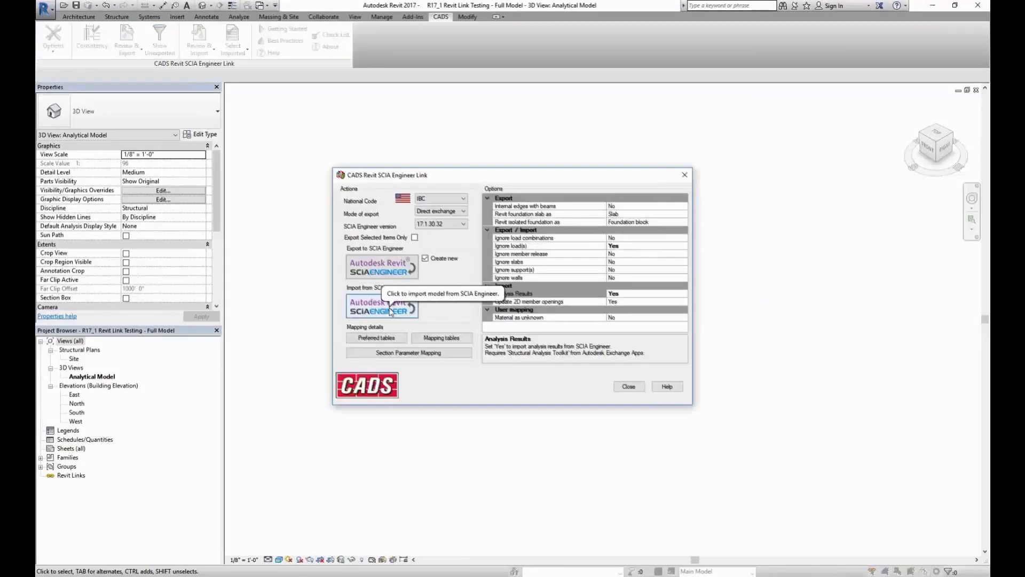
{"action": "left_click", "coordinate": [390, 312]}
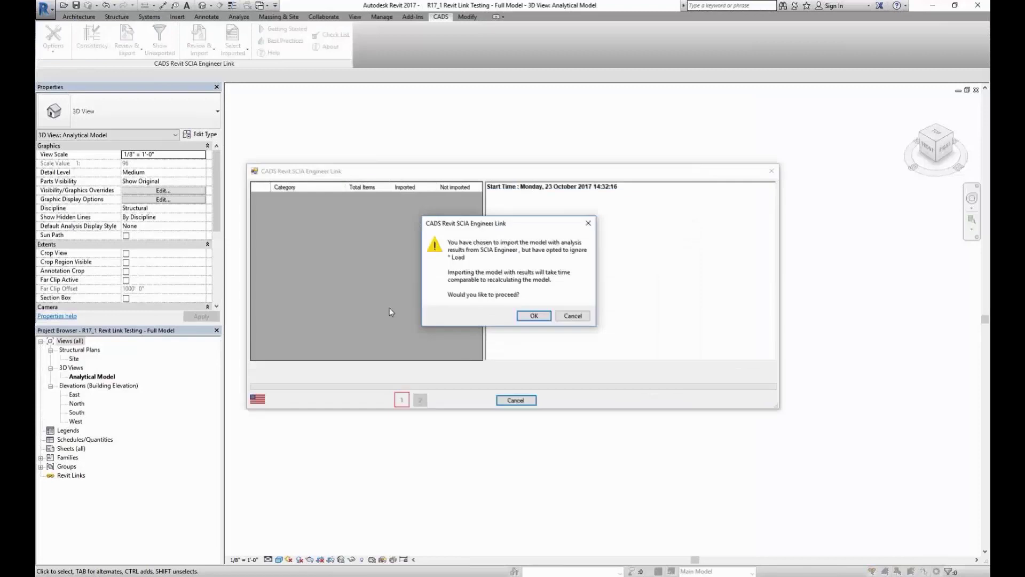
{"action": "left_click", "coordinate": [529, 316]}
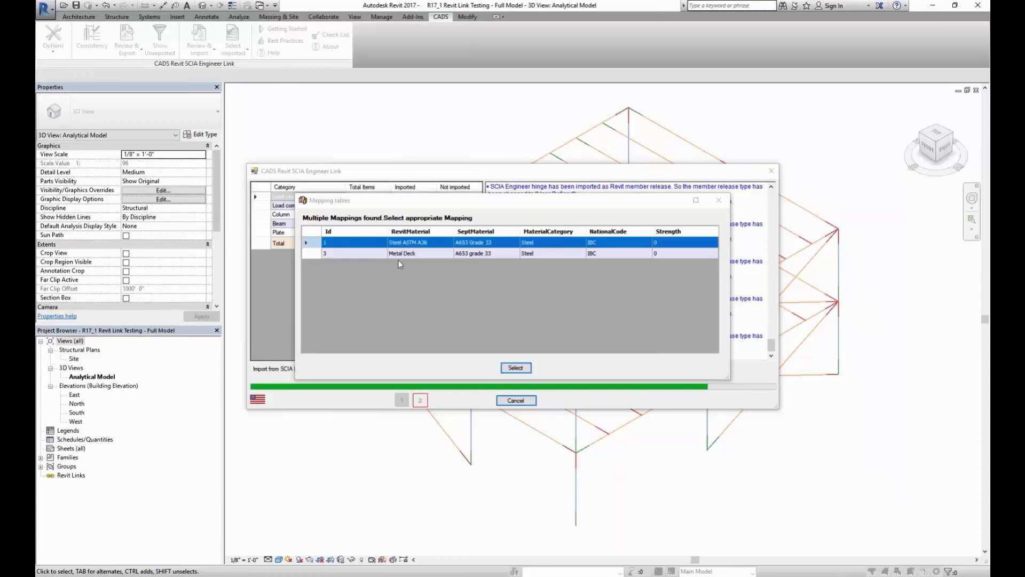
{"action": "left_click", "coordinate": [402, 254]}
{"action": "left_click", "coordinate": [516, 367]}
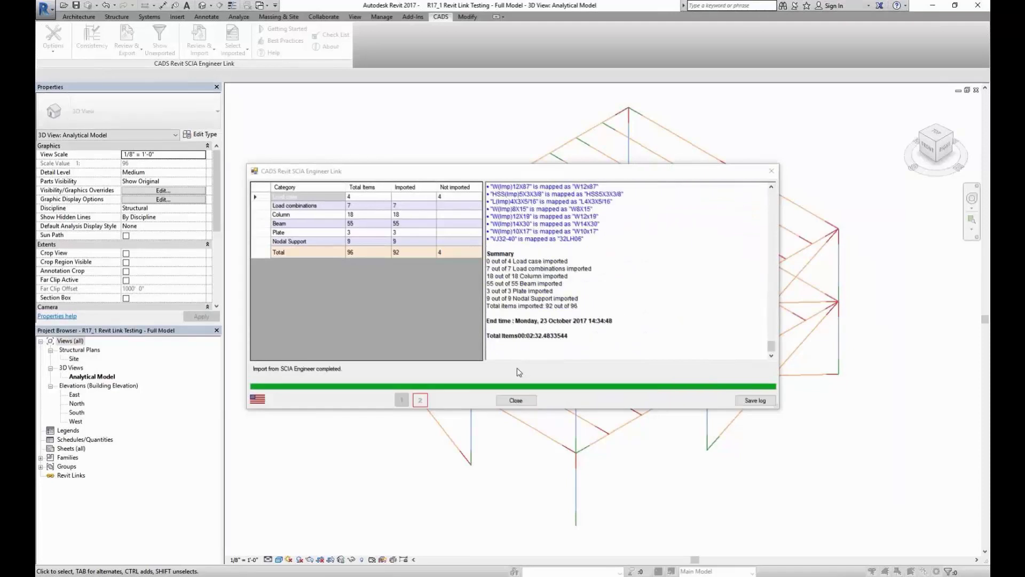
{"action": "left_click", "coordinate": [528, 400]}
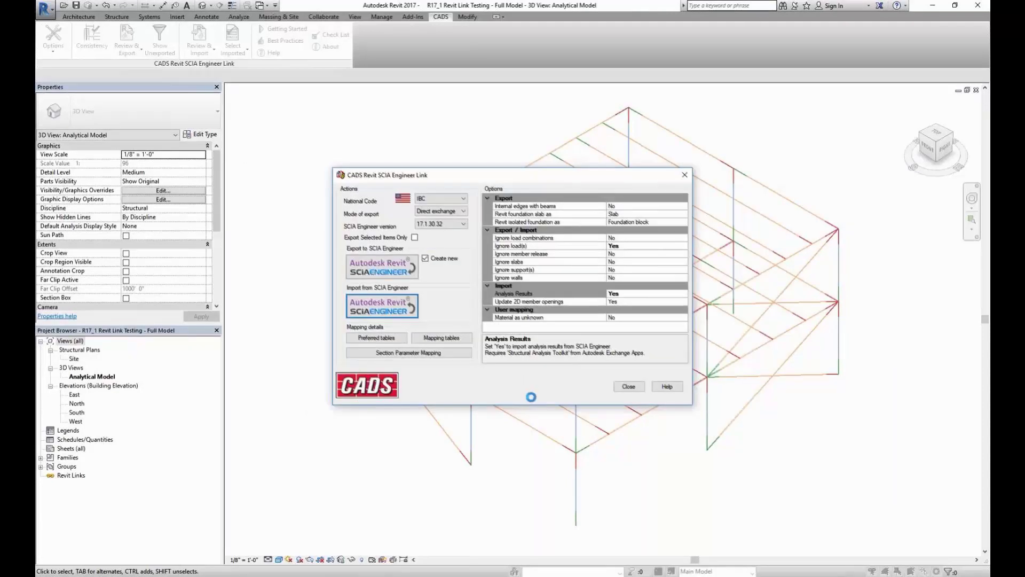
{"action": "left_click", "coordinate": [621, 387]}
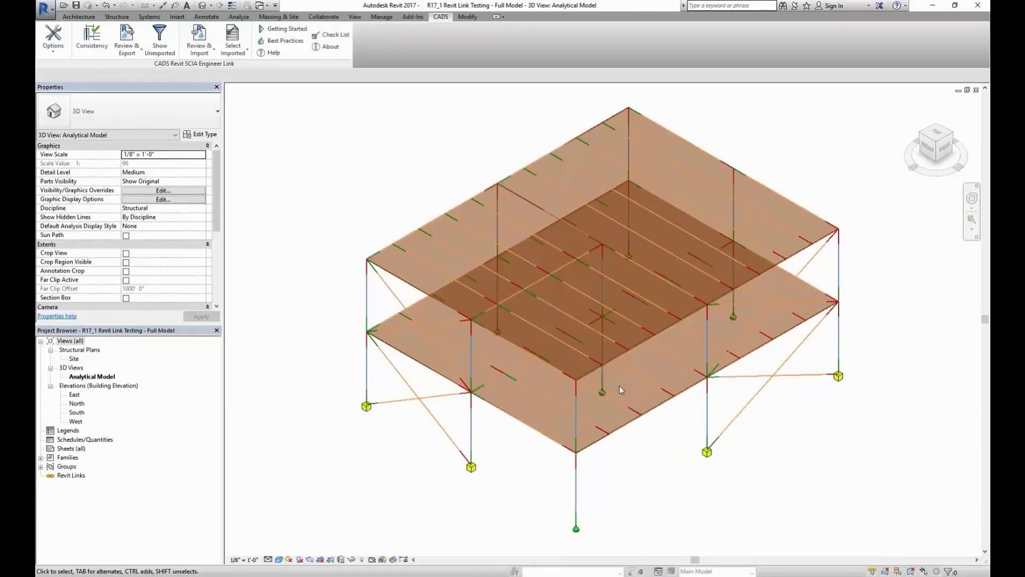
- Create new structural plan views for Level 3 and Level 4
{"action": "left_click", "coordinate": [355, 16]}
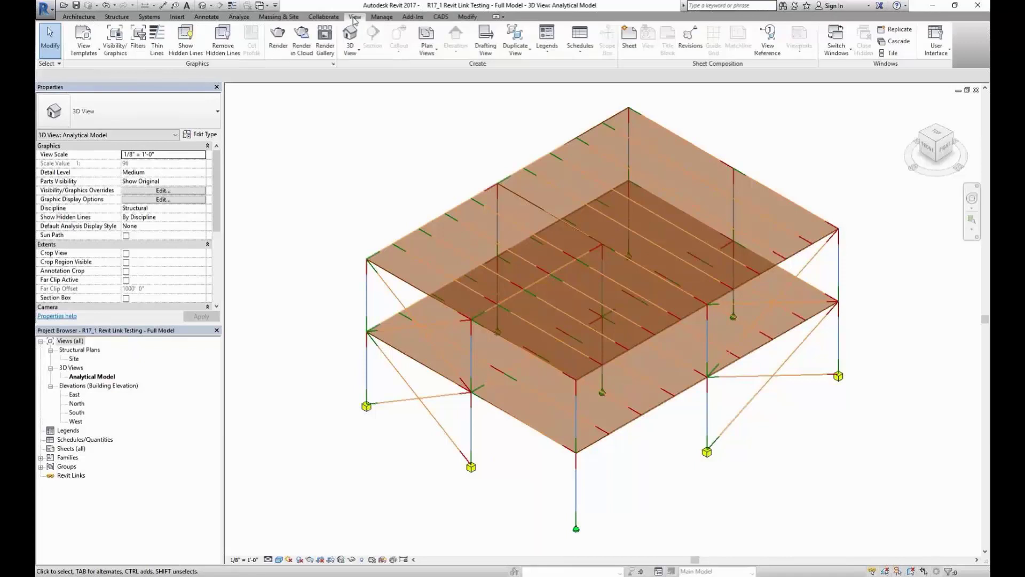
{"action": "left_click", "coordinate": [427, 47]}
{"action": "left_click", "coordinate": [445, 96]}
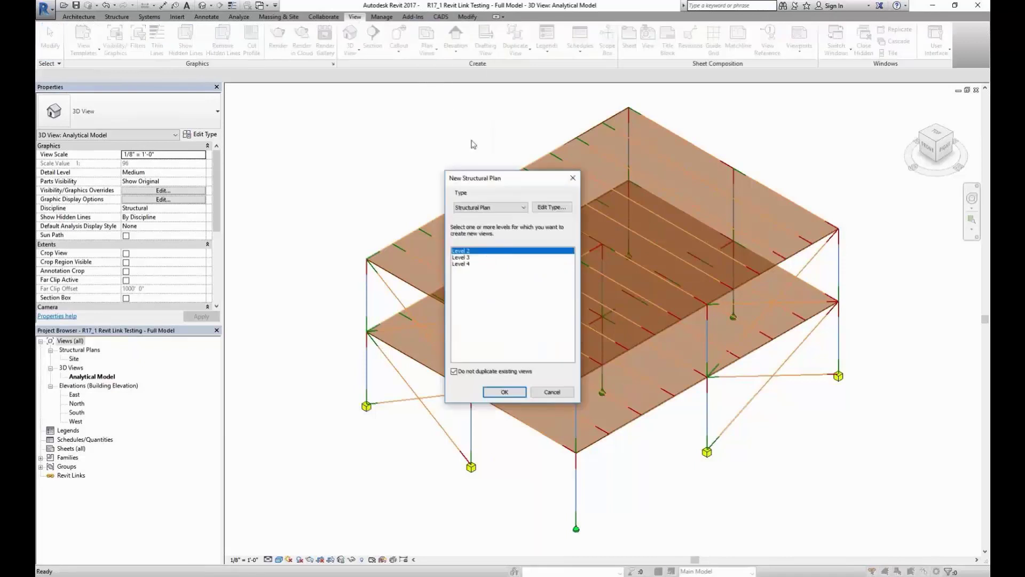
{"action": "left_click_drag", "start_coordinate": [488, 257], "coordinate": [487, 264]}
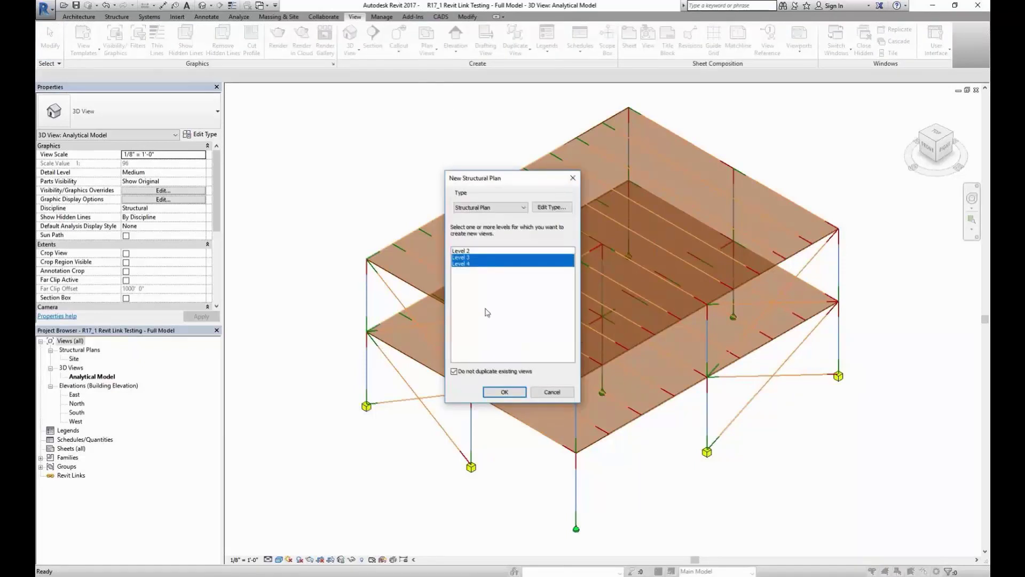
{"action": "left_click", "coordinate": [504, 392]}
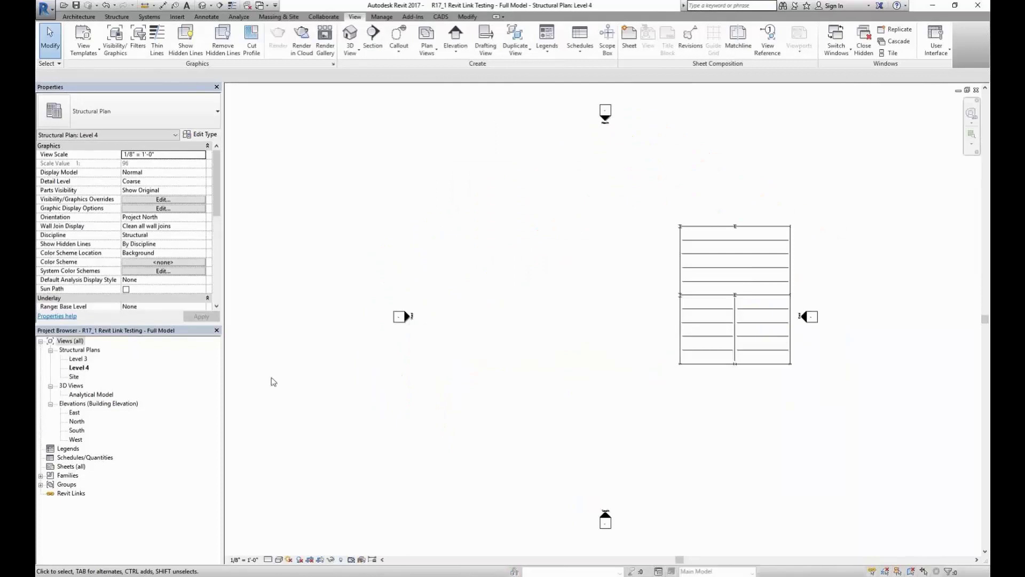
- Annotate all beams in the Level 3 plan with SCIA start forces, mid-span structural framing tags and SCIA end forces
{"action": "double_click", "coordinate": [80, 360]}
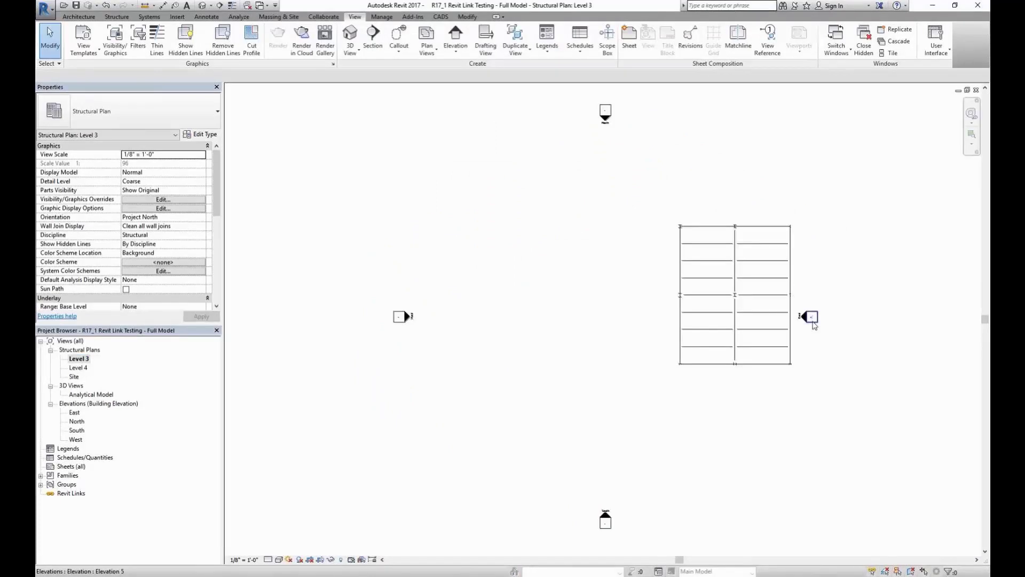
{"action": "scroll", "coordinate": [812, 320], "scroll_direction": "up", "scroll_amount": 3}
{"action": "middle_click_drag", "start_coordinate": [812, 316], "coordinate": [787, 360]}
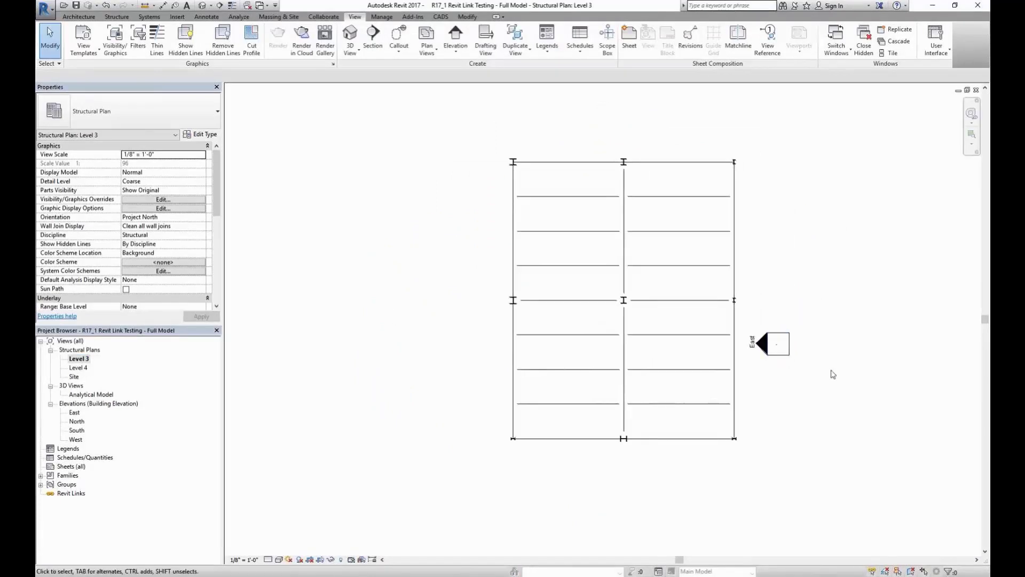
{"action": "left_click", "coordinate": [213, 17]}
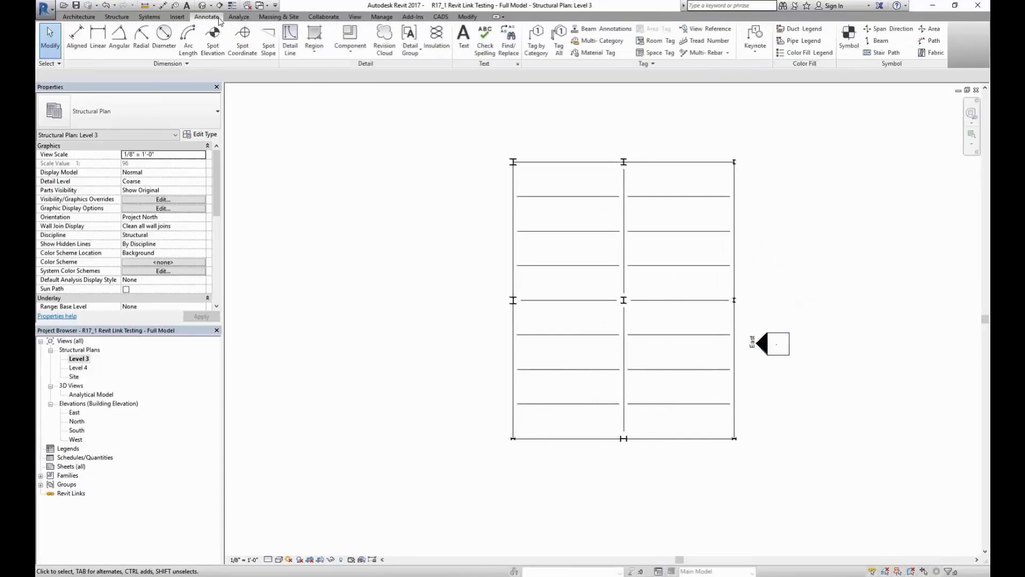
{"action": "left_click", "coordinate": [601, 28]}
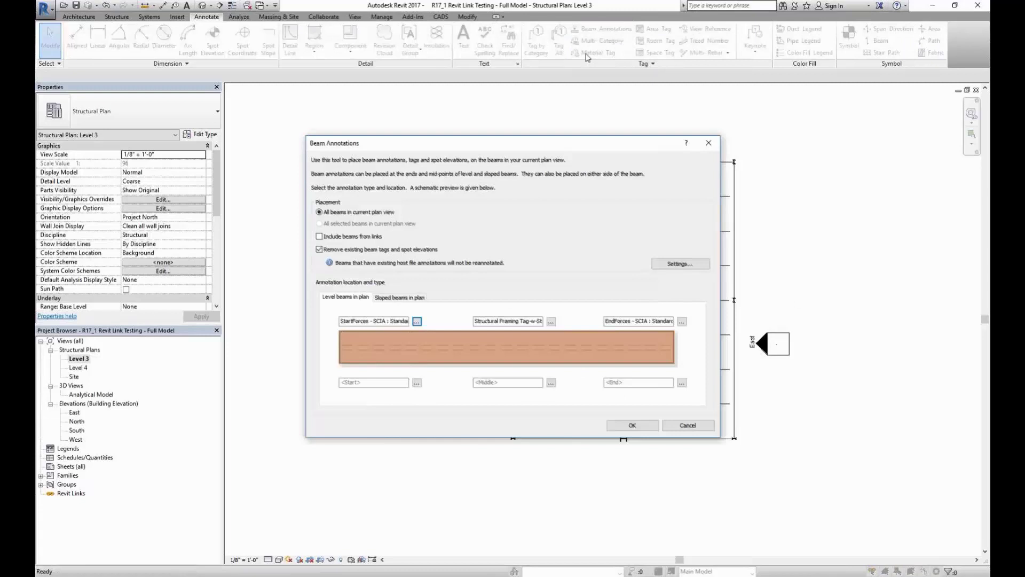
{"action": "left_click", "coordinate": [650, 428]}
{"action": "scroll", "coordinate": [668, 140], "scroll_direction": "up", "scroll_amount": 2}
{"action": "scroll", "coordinate": [583, 206], "scroll_direction": "up", "scroll_amount": 2}
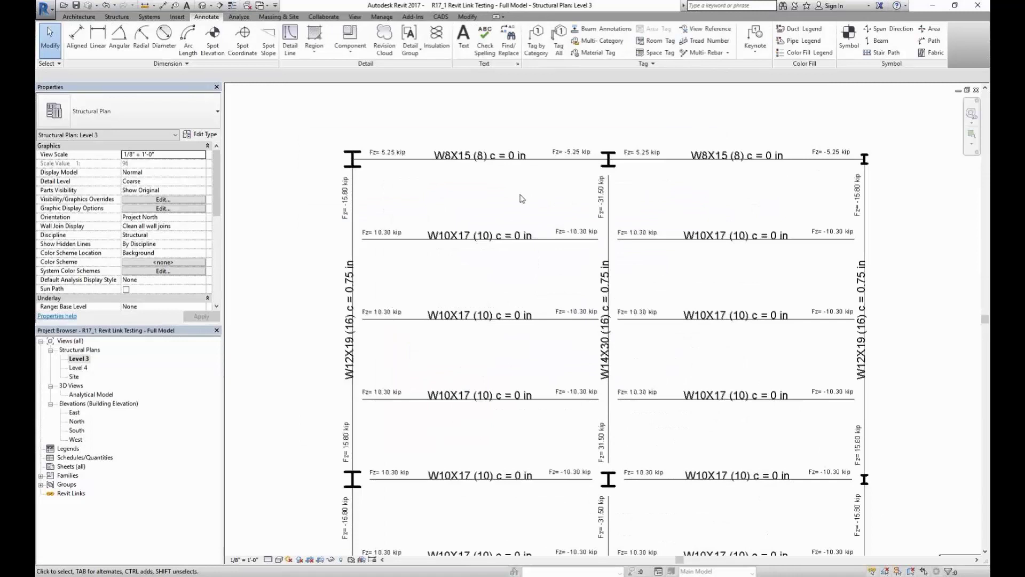
{"action": "scroll", "coordinate": [520, 201], "scroll_direction": "down", "scroll_amount": 1}
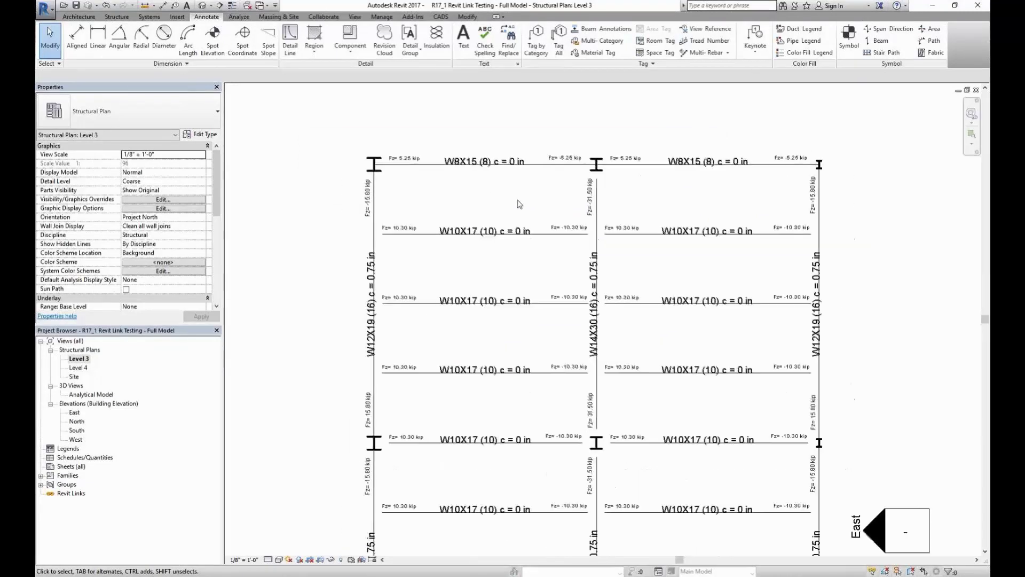
{"action": "scroll", "coordinate": [520, 203], "scroll_direction": "down", "scroll_amount": 1}
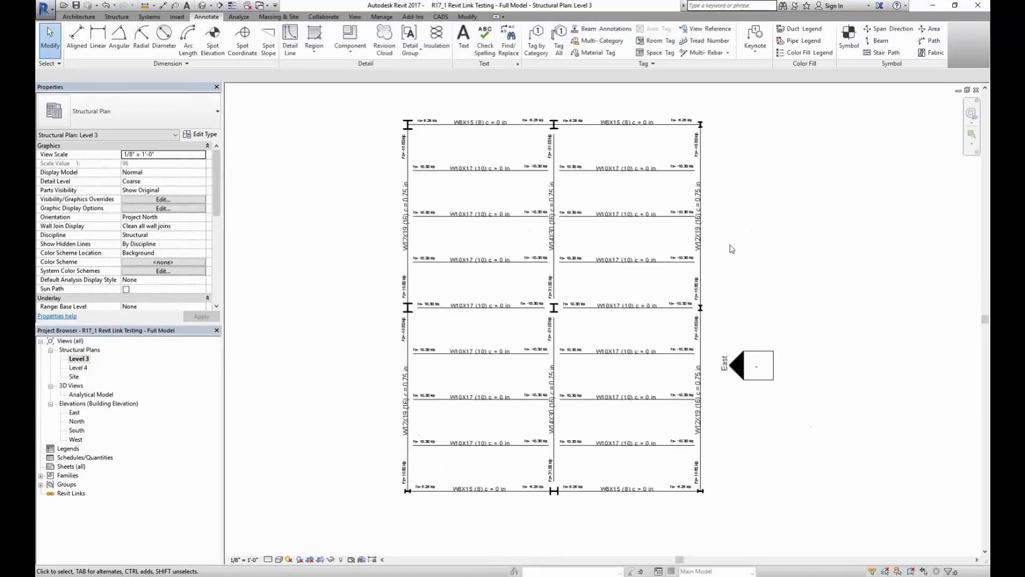
- Open the Level 4 plan and set the beam annotations at the start and end of level beams to None
{"action": "double_click", "coordinate": [78, 368]}
{"action": "scroll", "coordinate": [853, 307], "scroll_direction": "up", "scroll_amount": 3}
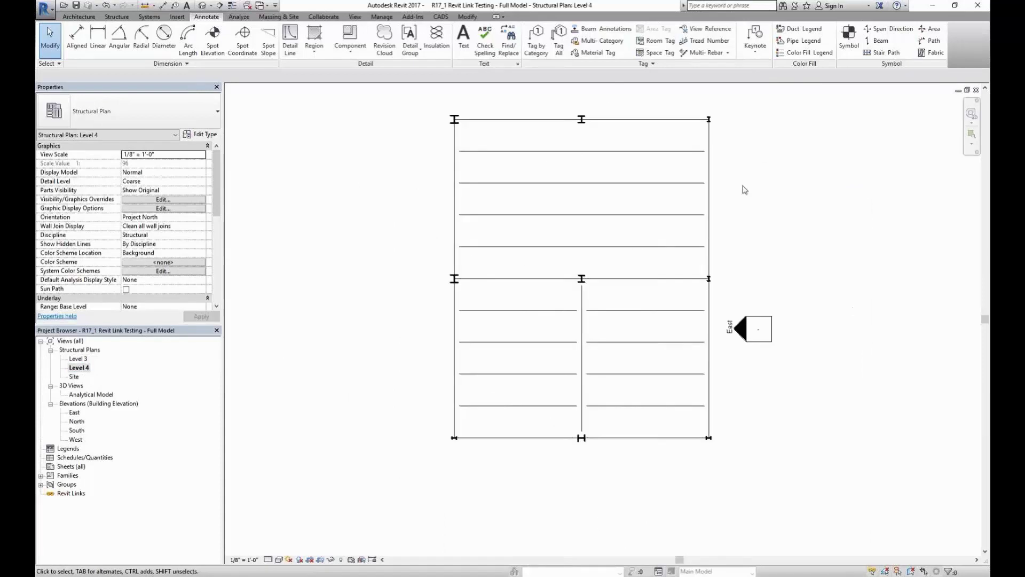
{"action": "left_click", "coordinate": [618, 33]}
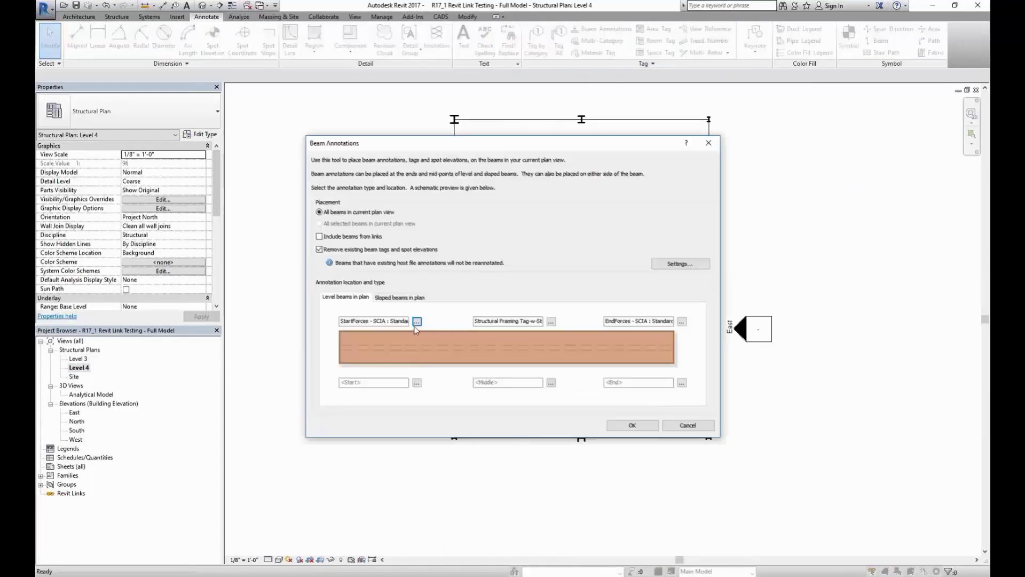
{"action": "left_click", "coordinate": [417, 322]}
{"action": "left_click", "coordinate": [461, 233]}
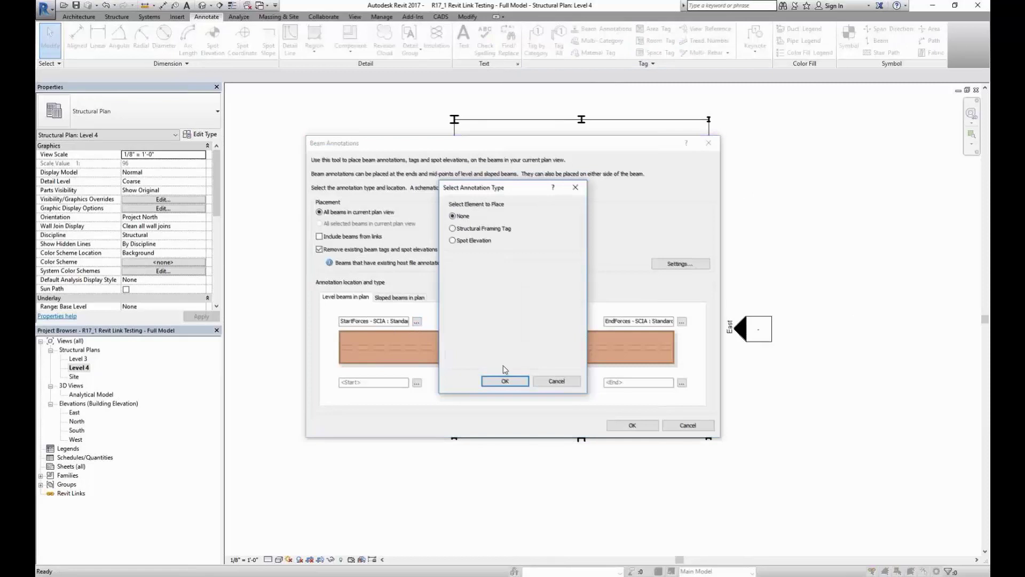
{"action": "left_click", "coordinate": [499, 380]}
{"action": "left_click", "coordinate": [682, 322]}
{"action": "left_click", "coordinate": [455, 215]}
{"action": "left_click", "coordinate": [501, 381]}
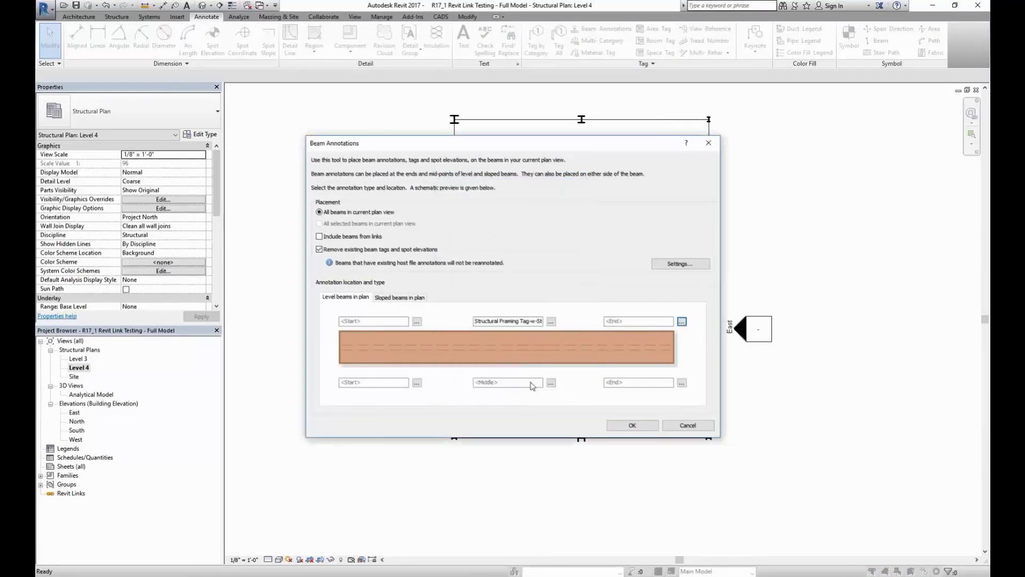
- Set the level beams' middle annotation to Structural Framing Tag : Standard and annotate all beams in the Level 4 plan
{"action": "left_click", "coordinate": [551, 322]}
{"action": "left_click", "coordinate": [550, 281]}
{"action": "left_click", "coordinate": [502, 295]}
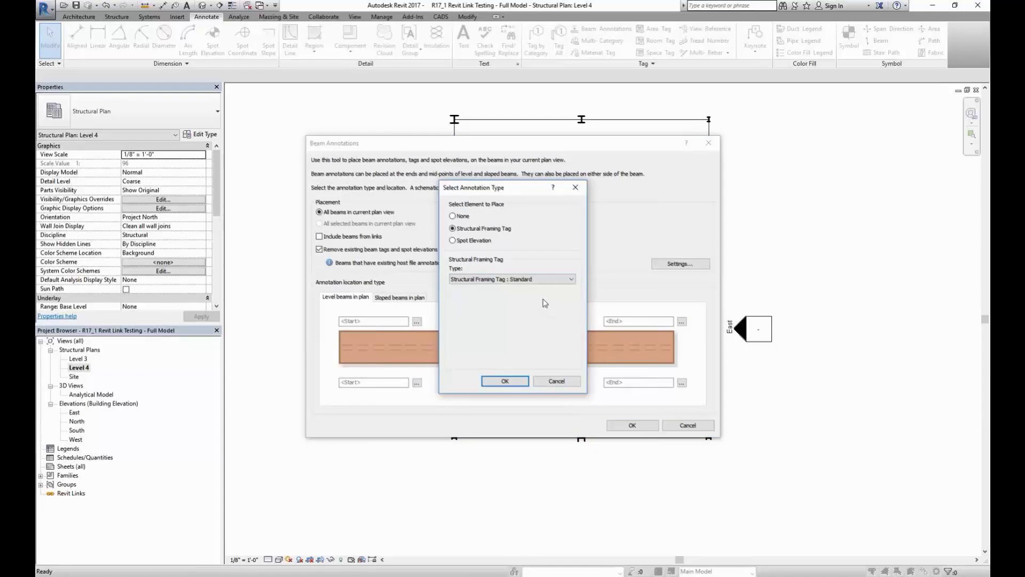
{"action": "left_click", "coordinate": [504, 380]}
{"action": "left_click", "coordinate": [620, 426]}
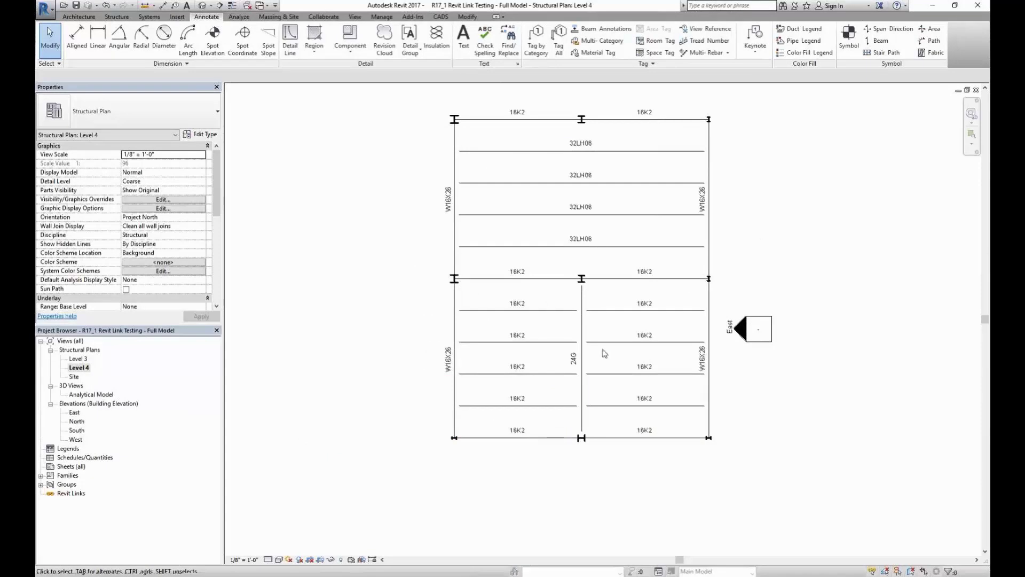
- Check the Comments property of the 24G joist girder and of a 16K2 joist on each side of it
{"action": "left_click", "coordinate": [582, 361]}
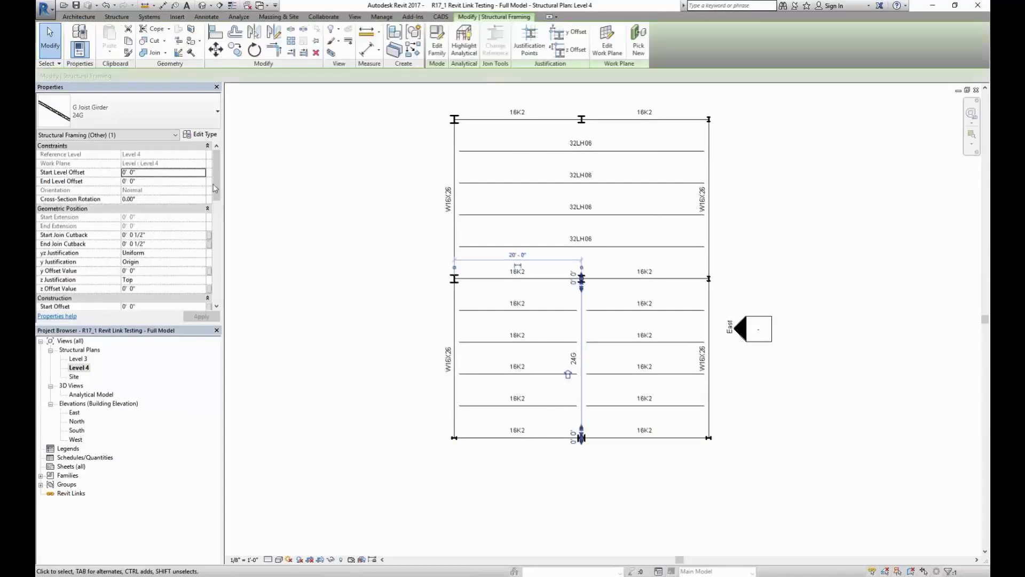
{"action": "left_click_drag", "start_coordinate": [217, 176], "coordinate": [217, 262]}
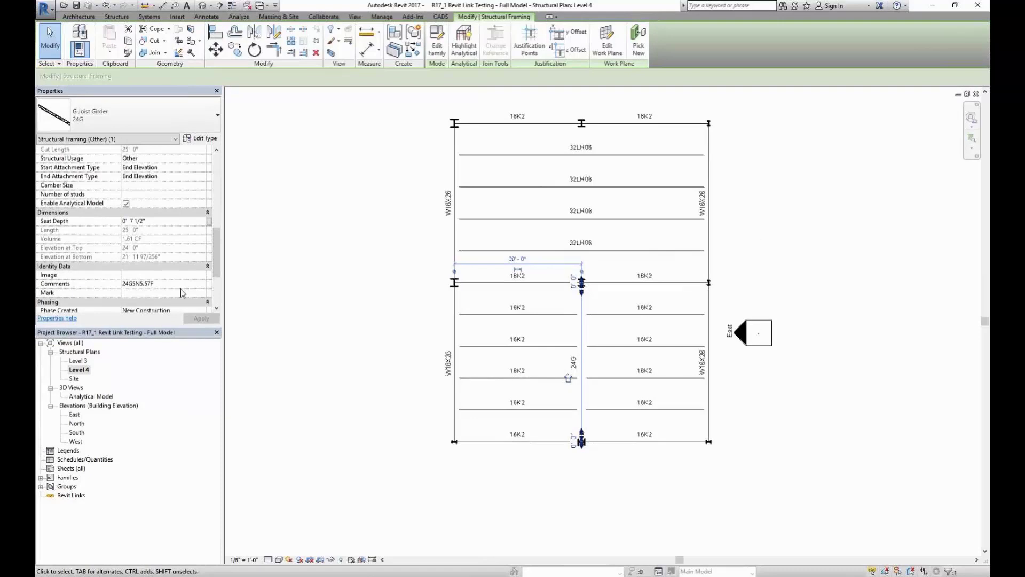
{"action": "left_click", "coordinate": [297, 302]}
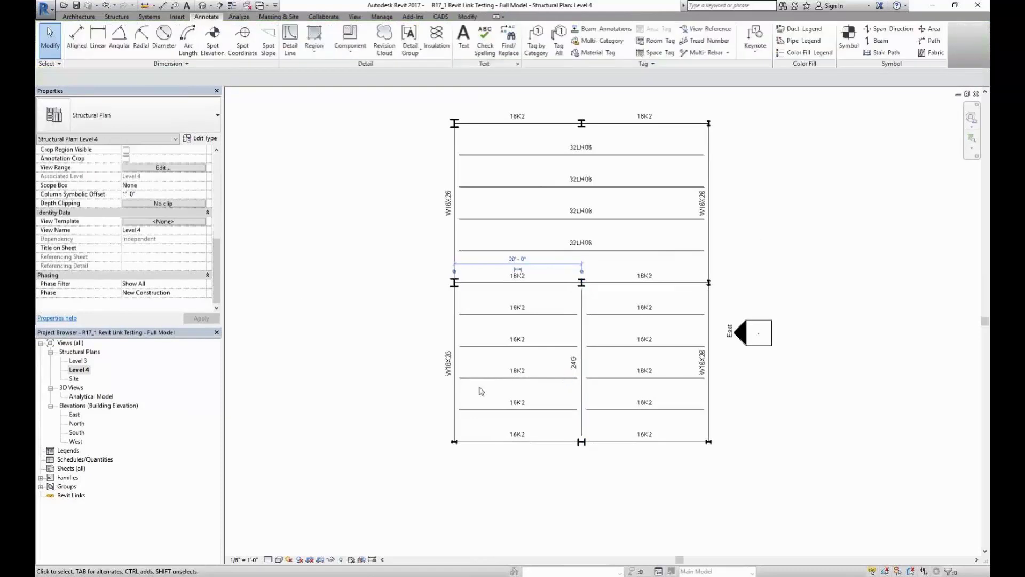
{"action": "left_click", "coordinate": [509, 382]}
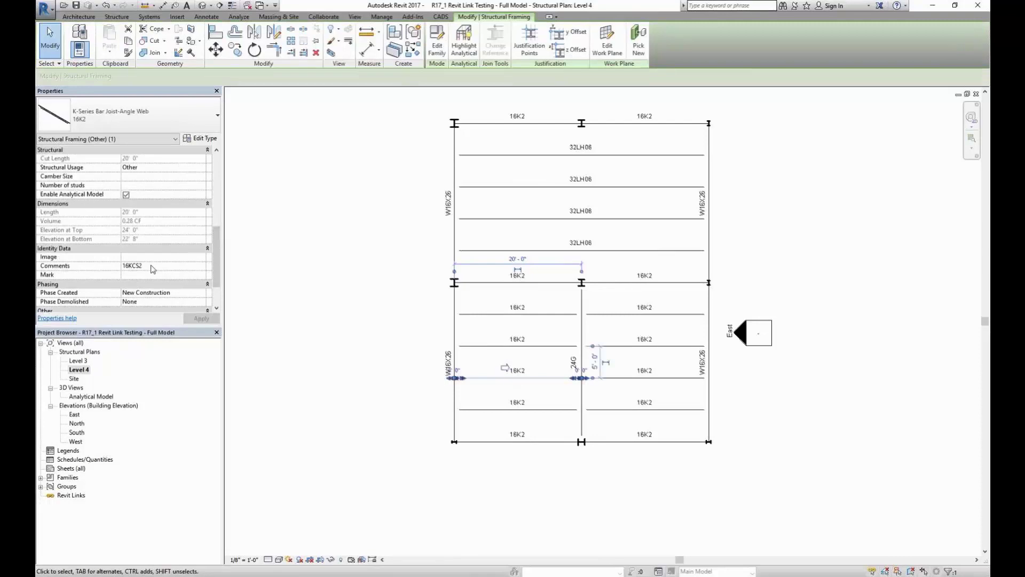
{"action": "key", "text": "Escape"}
{"action": "left_click", "coordinate": [643, 316]}
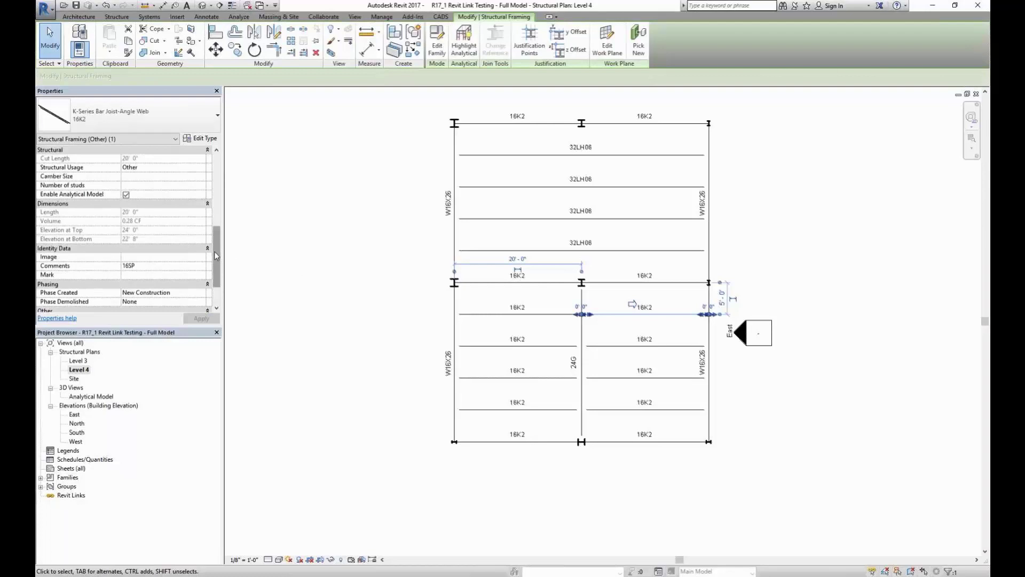
{"action": "left_click", "coordinate": [277, 262]}
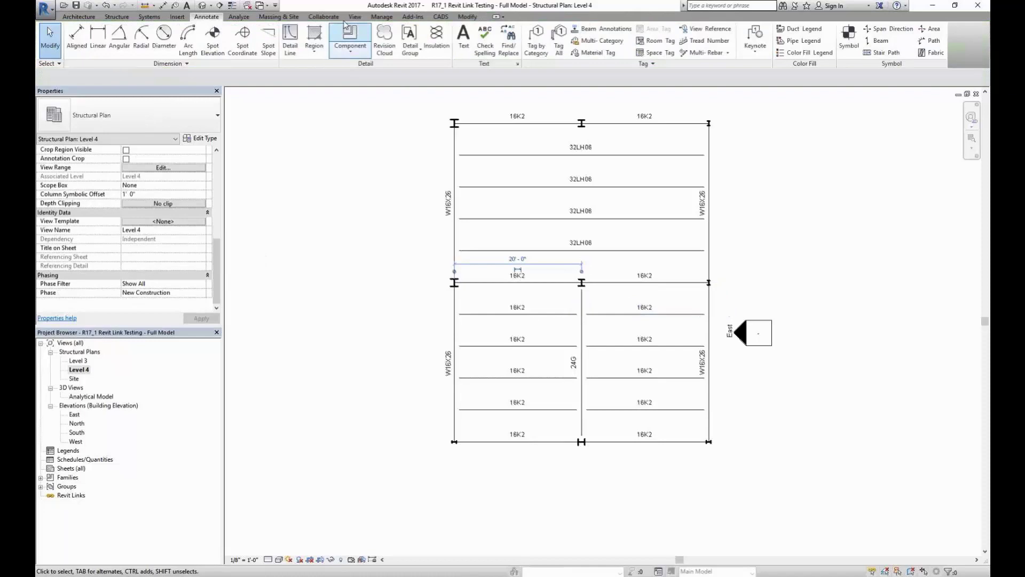
- Open the default 3D view of the model and set its visual style to Hidden Line
{"action": "left_click", "coordinate": [354, 17]}
{"action": "left_click", "coordinate": [350, 48]}
{"action": "left_click", "coordinate": [359, 75]}
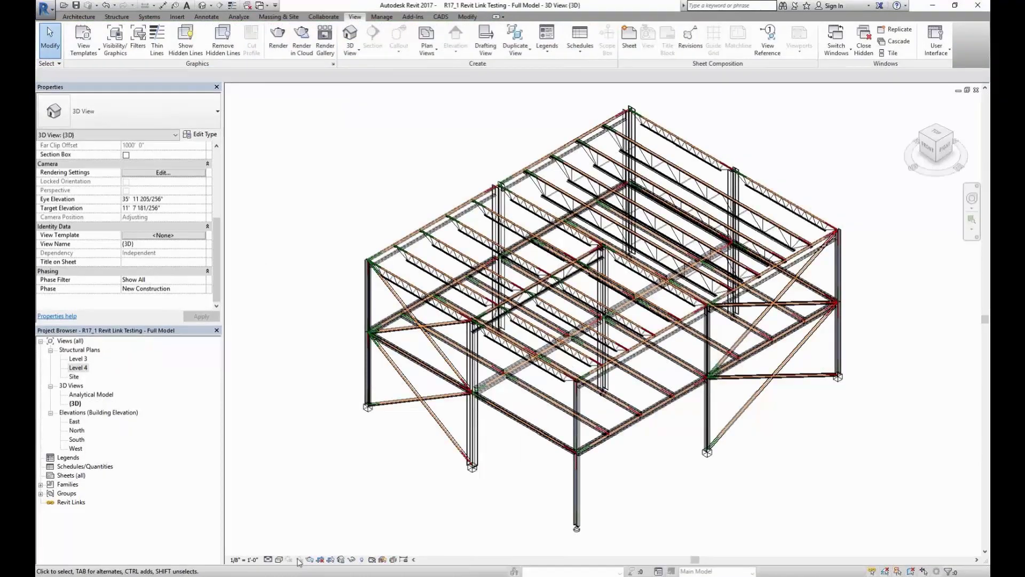
{"action": "left_click", "coordinate": [279, 560]}
{"action": "left_click", "coordinate": [288, 514]}
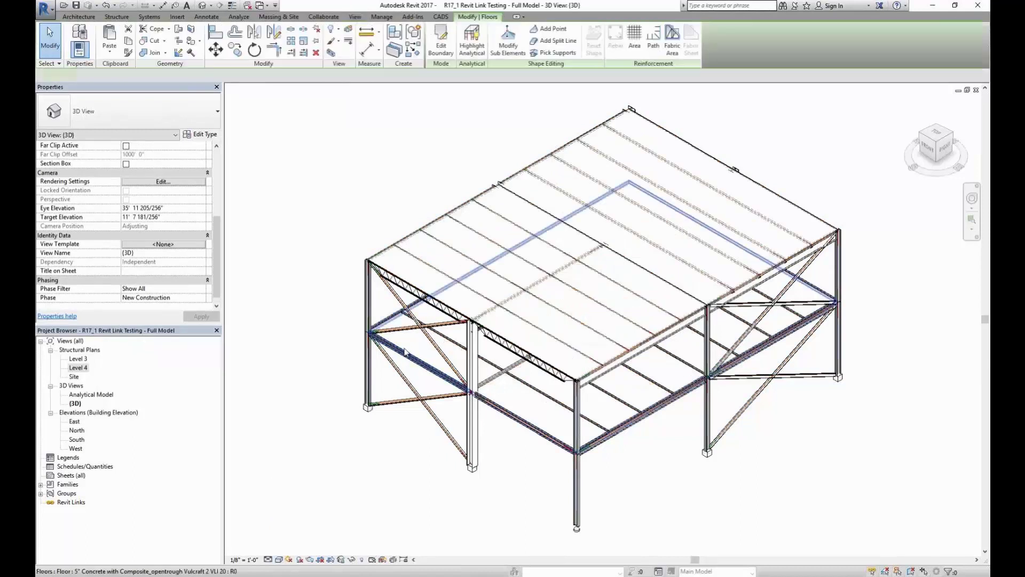
- Inspect the floor types and properties of the lower composite concrete floor and the front metal roof deck
{"action": "left_click", "coordinate": [405, 353]}
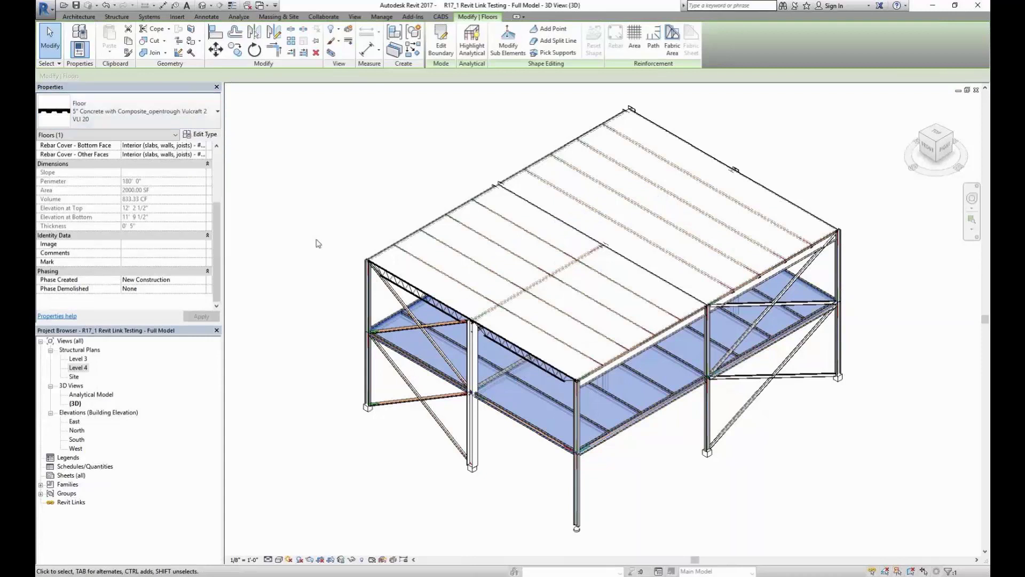
{"action": "key", "text": "Escape"}
{"action": "left_click", "coordinate": [397, 244]}
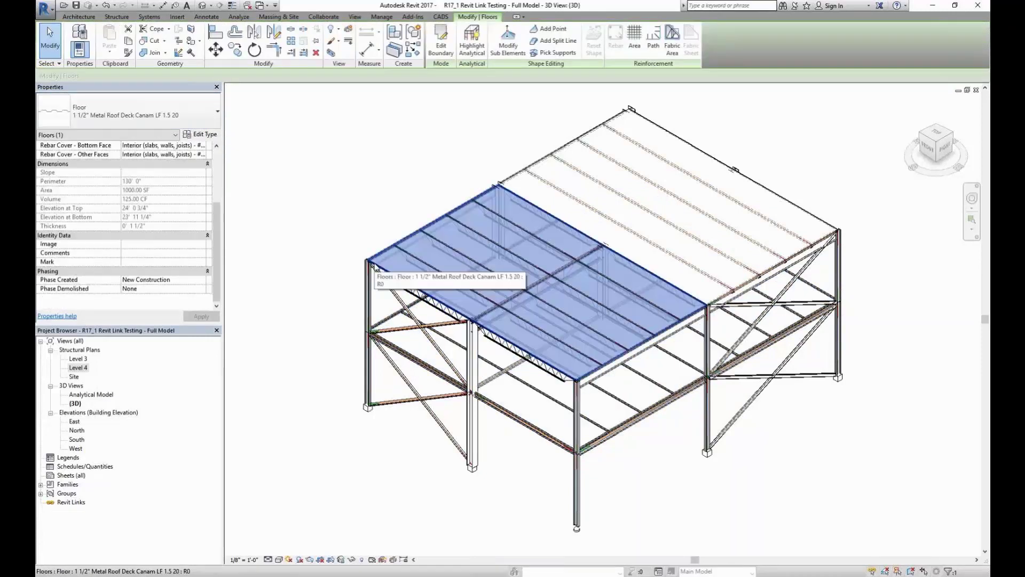
{"action": "key", "text": "Escape"}
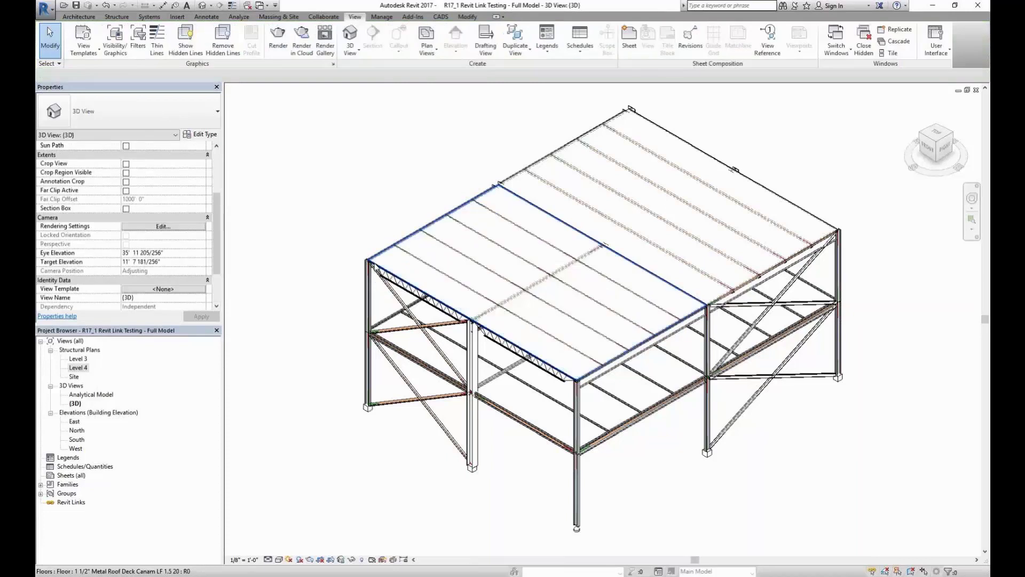